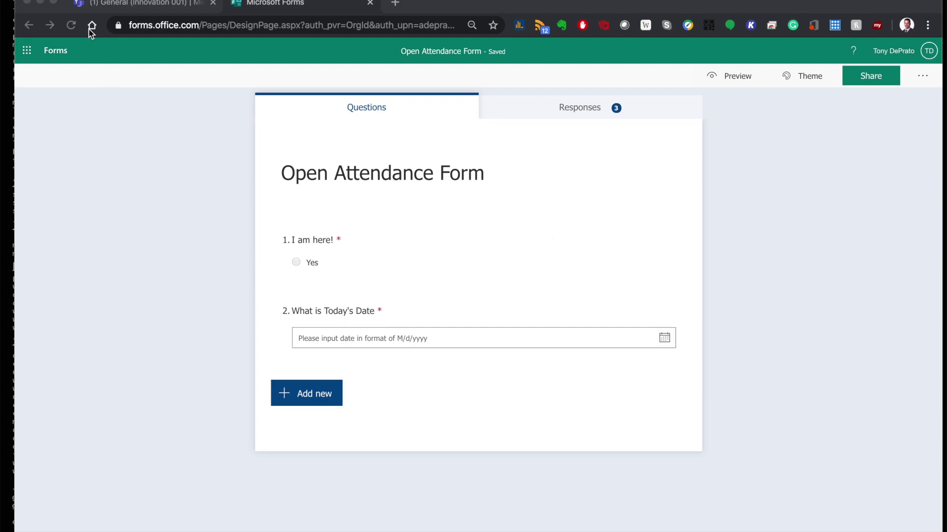
- Leave the Open Attendance Form designer via the Forms header link to reach My forms
click(54, 51)
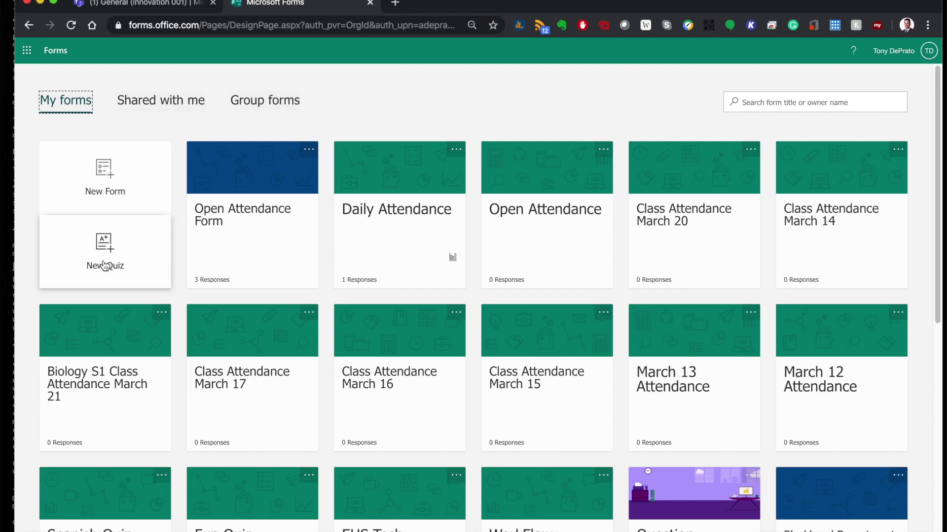
- Open the Open Attendance Form card from My forms in the designer
click(195, 168)
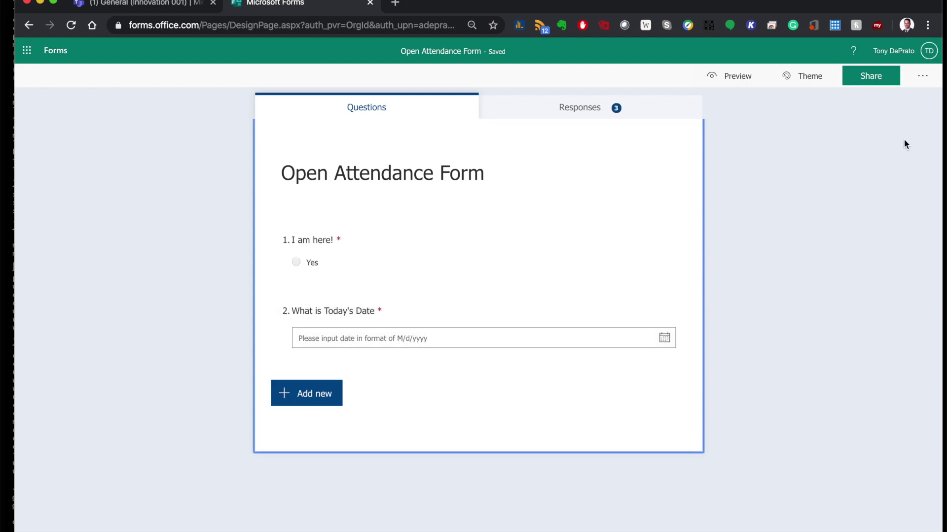
- In the form's Settings, keep multiple responses per person and turn off email notification of each response
click(921, 77)
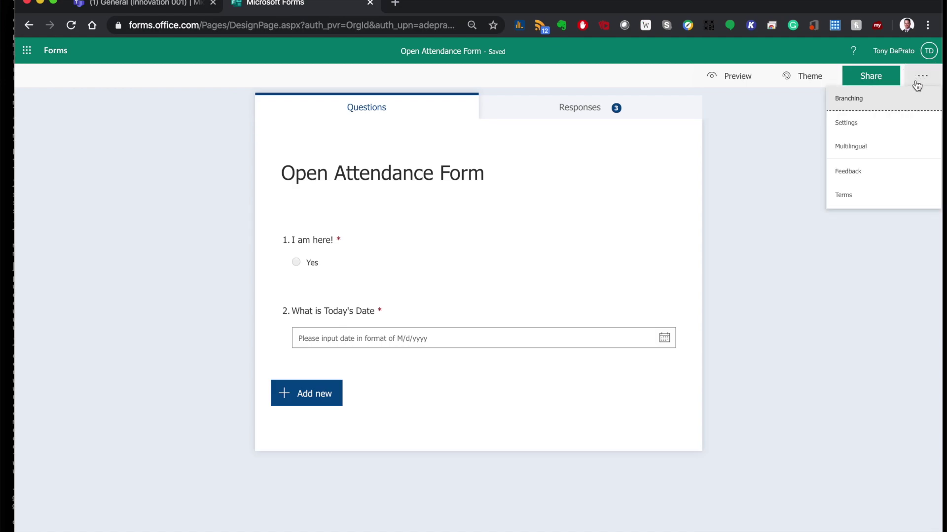
click(865, 122)
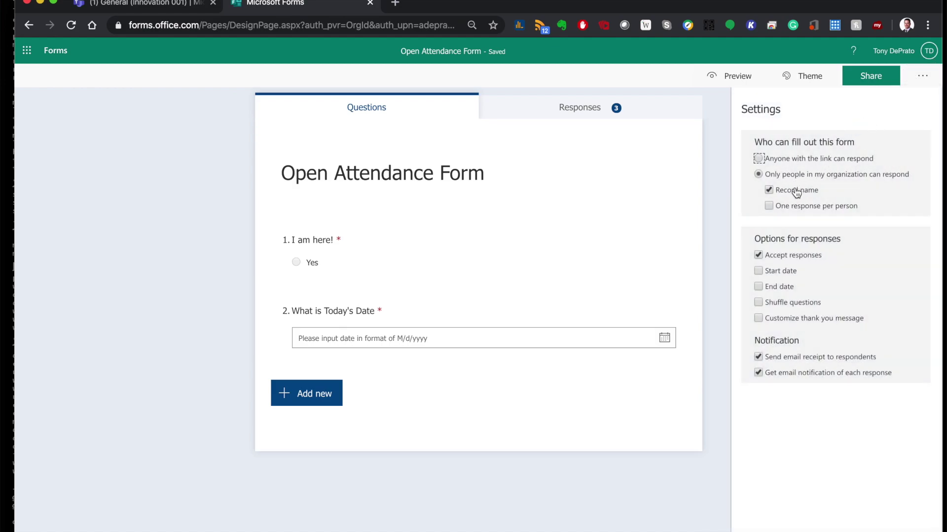
click(767, 205)
click(767, 206)
click(758, 372)
click(713, 169)
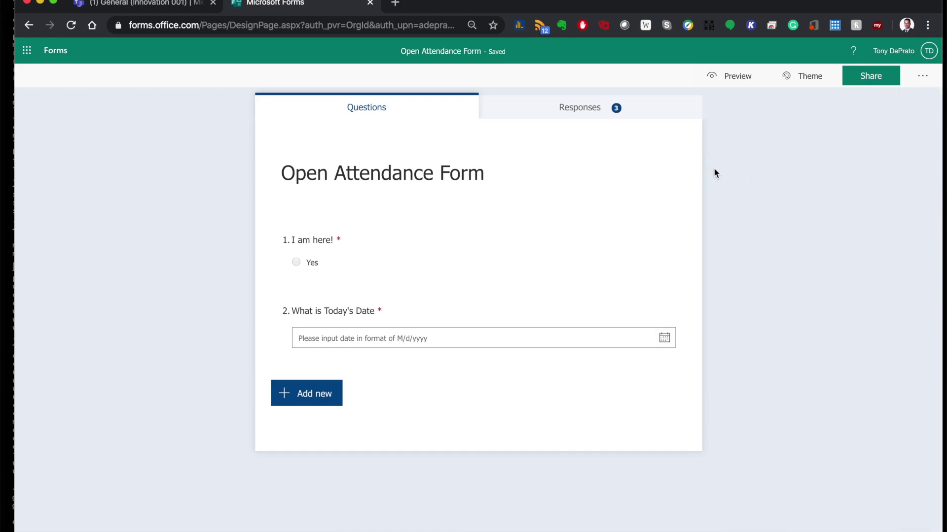
- Copy the Open Attendance Form's organization-only response link and switch to the Teams browser tab
click(872, 78)
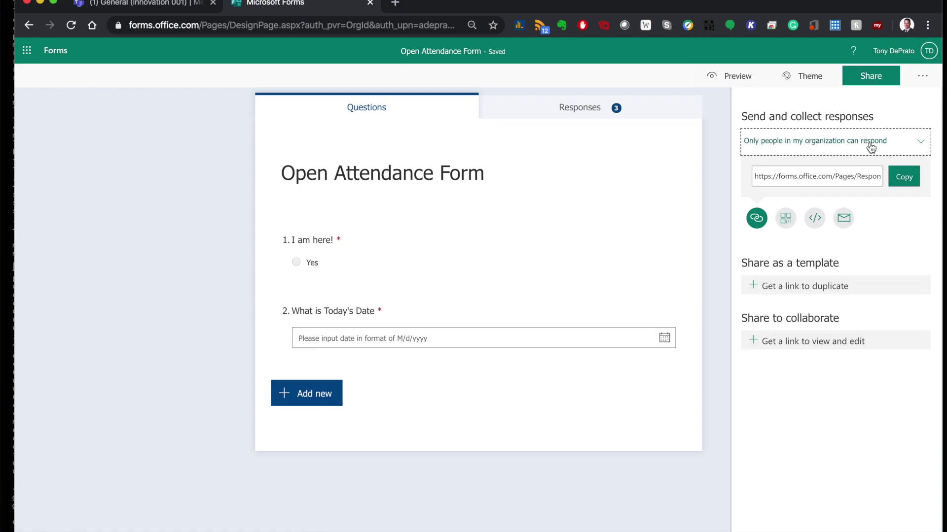
click(902, 181)
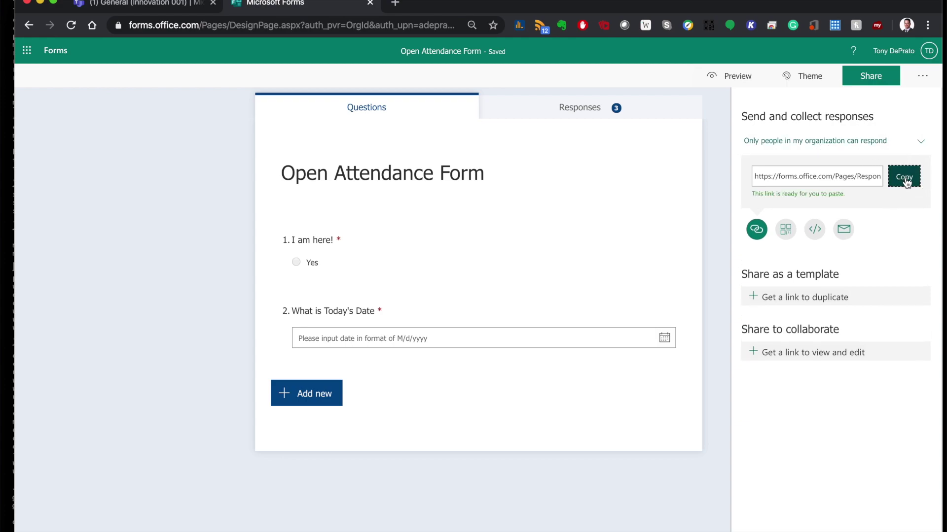
click(720, 168)
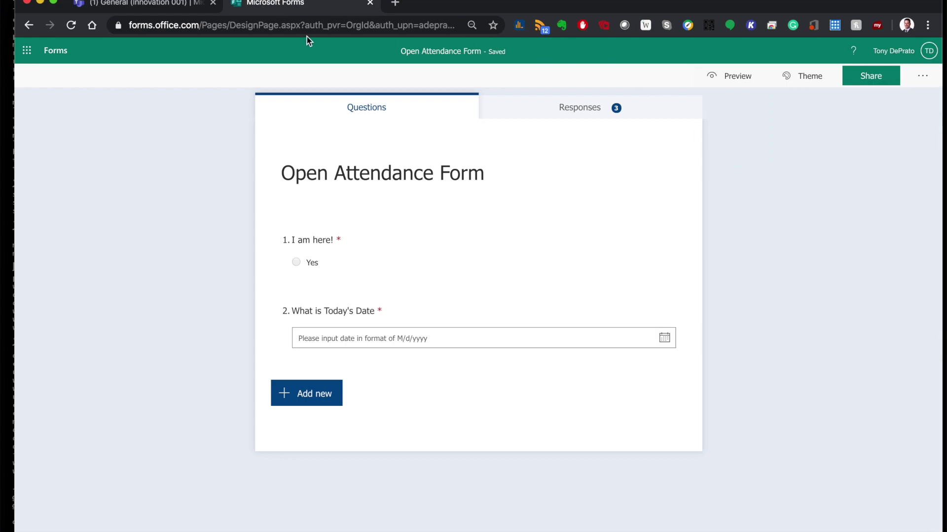
click(156, 8)
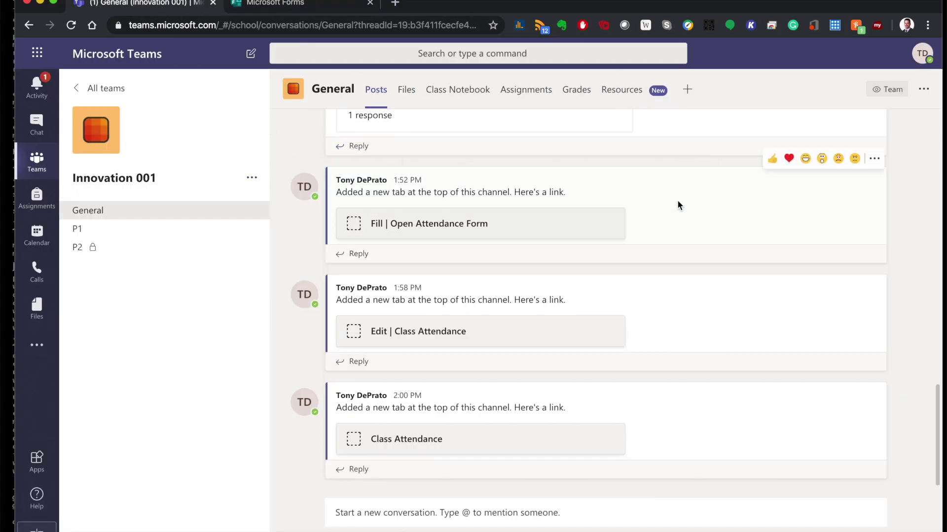
- Add a Website tab named 'Class Attendance' to the General channel using the pasted form link
click(687, 92)
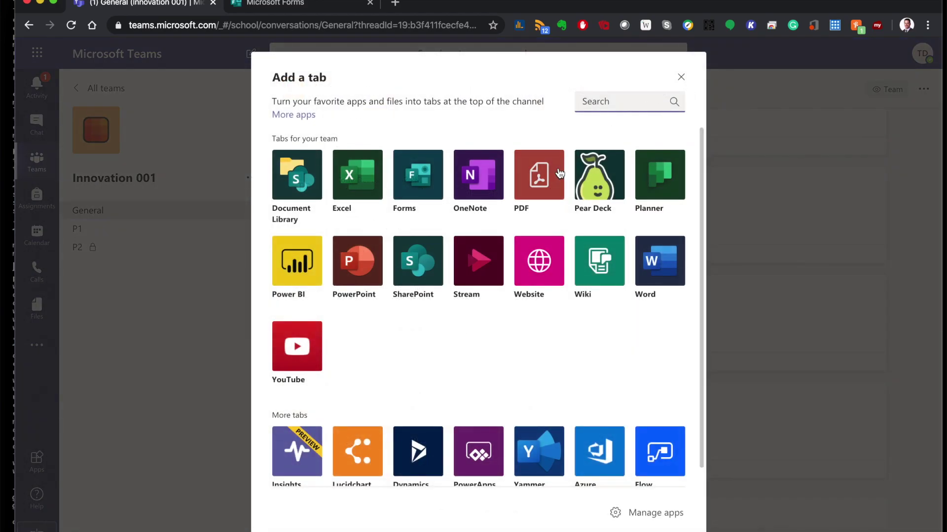
click(533, 279)
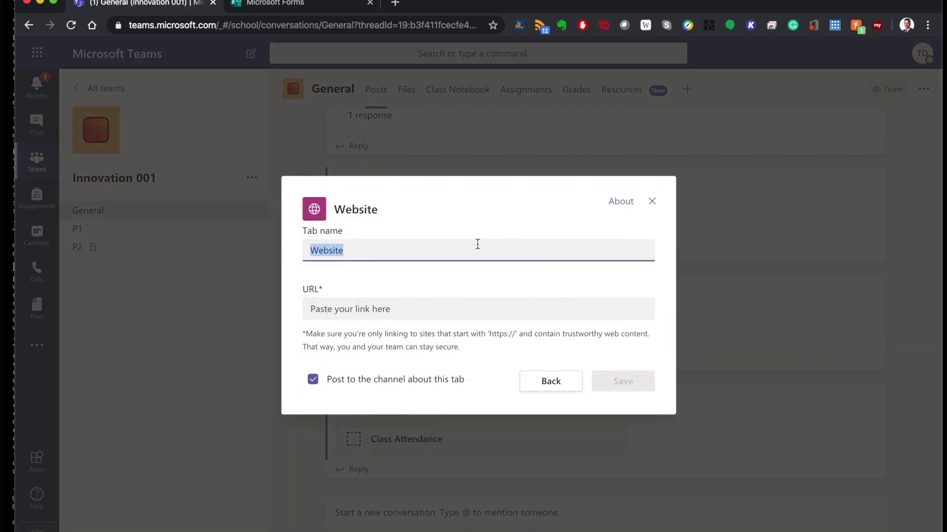
text(Class Attendance)
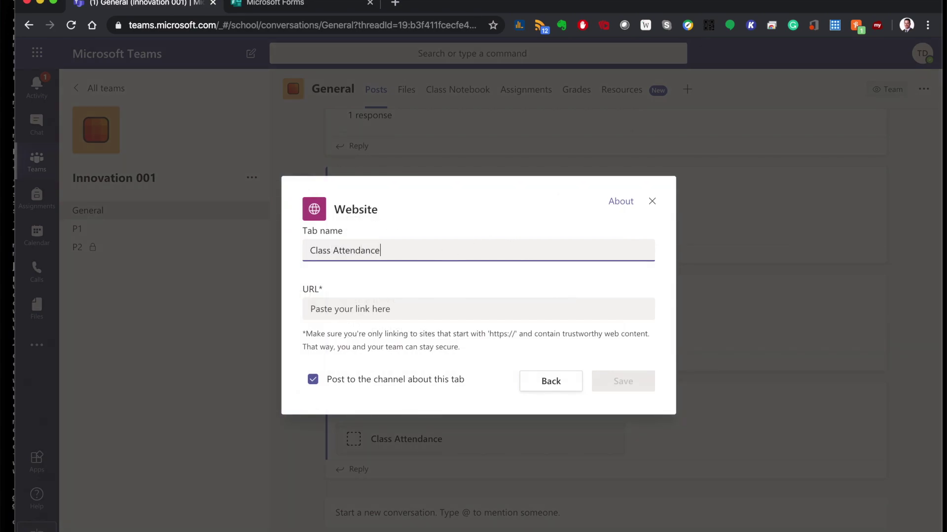
click(375, 309)
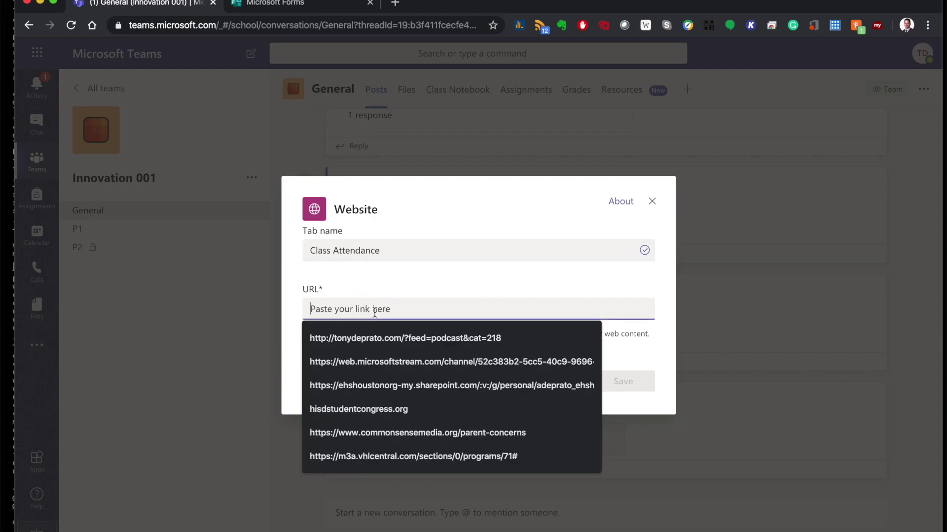
key(super+v)
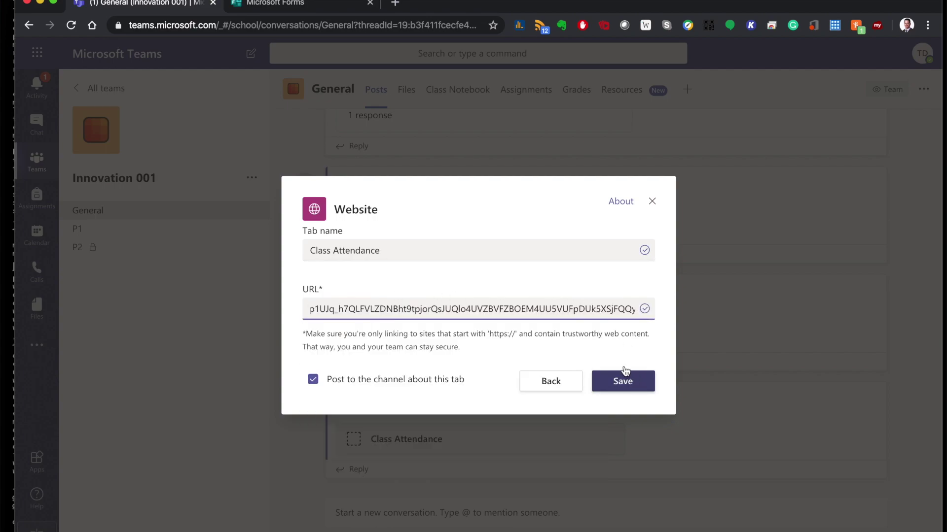
click(651, 386)
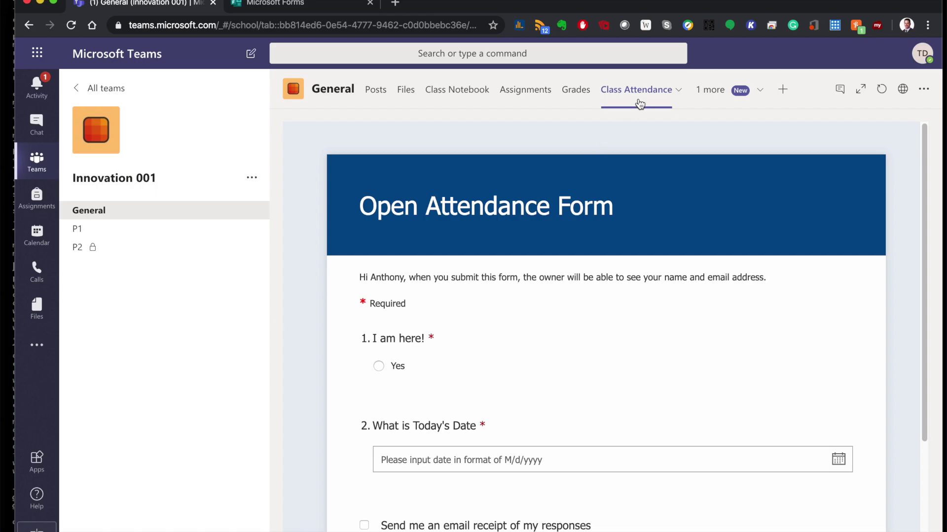
- Browse the General channel's Posts, Files and Assignments, then open the Class Attendance tab with the form
click(375, 90)
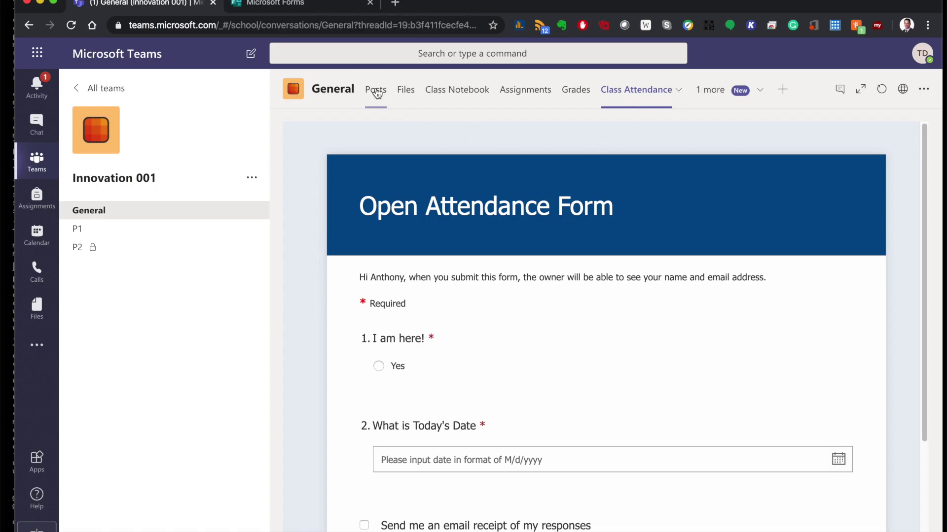
click(405, 90)
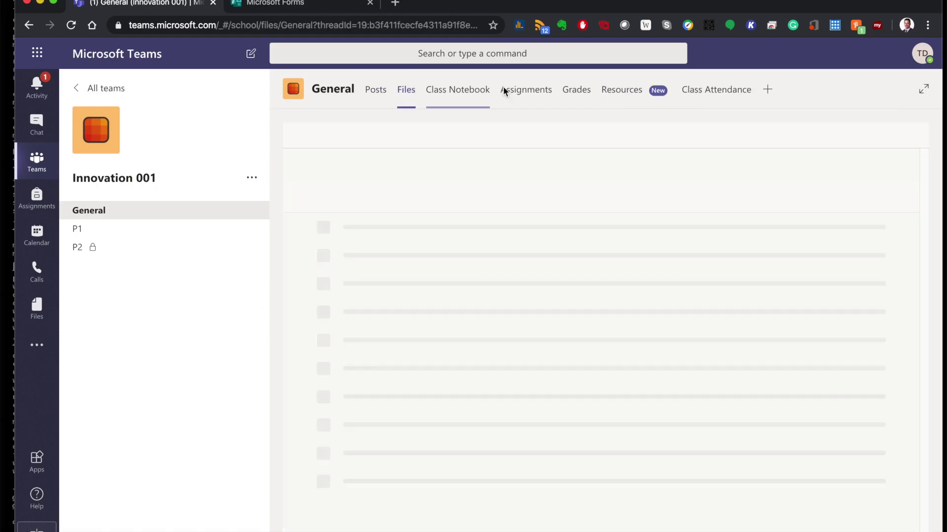
click(533, 89)
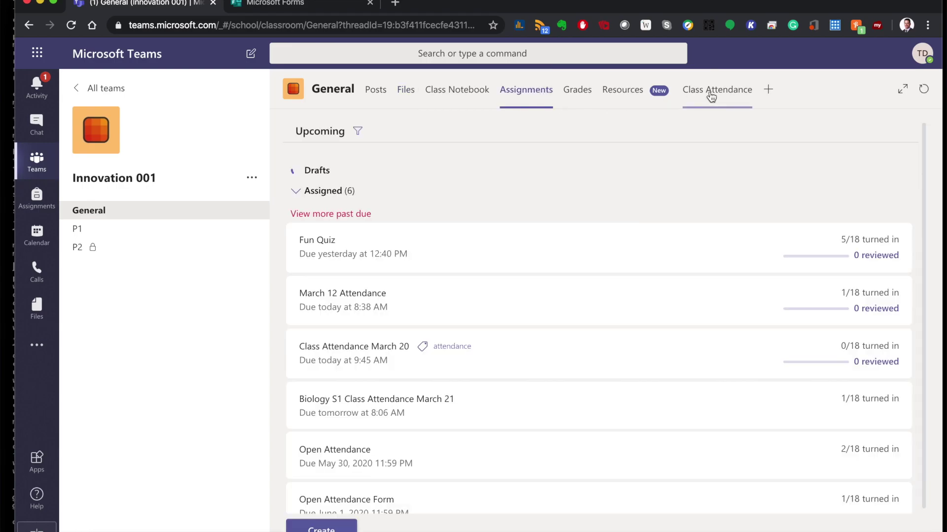
click(713, 91)
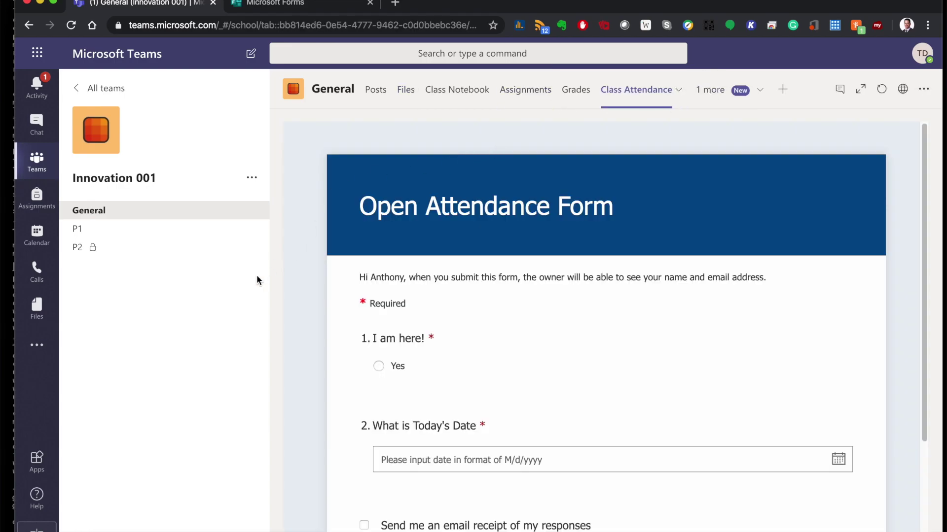
key(ctrl+Up)
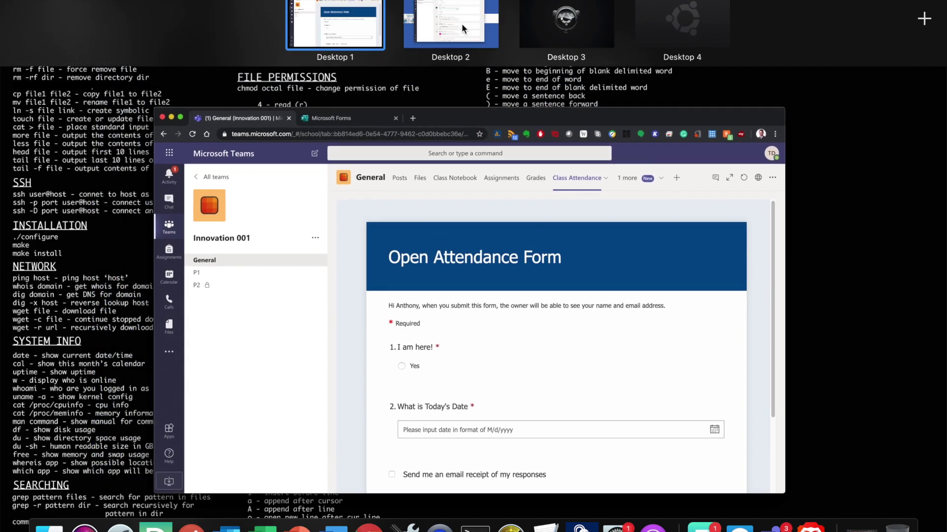
- Switch desktops to the student's Teams and open Innovation 001's General channel Class Attendance tab
click(460, 16)
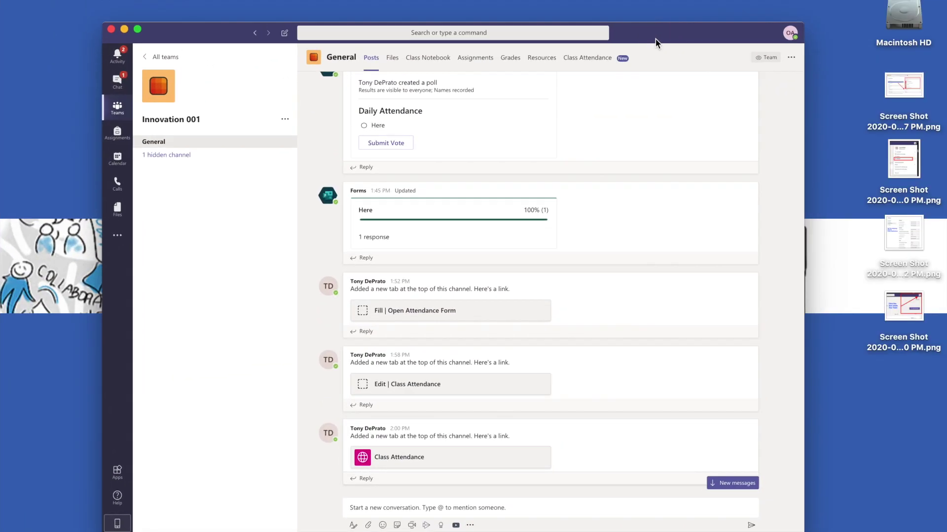
key(ctrl+Up)
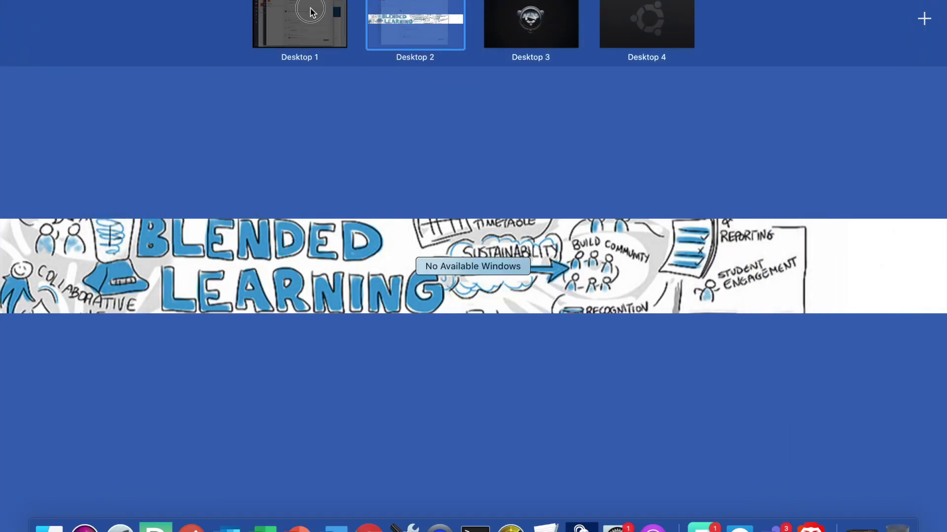
click(313, 9)
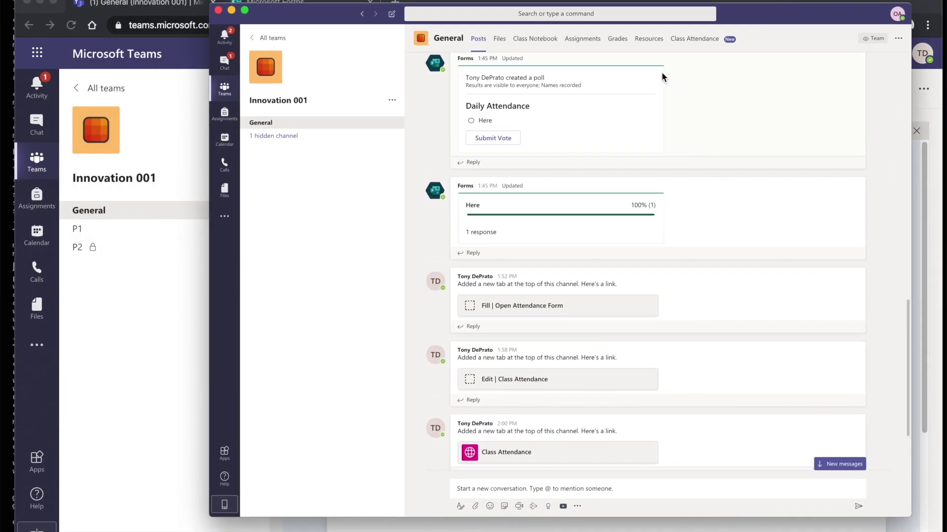
click(225, 89)
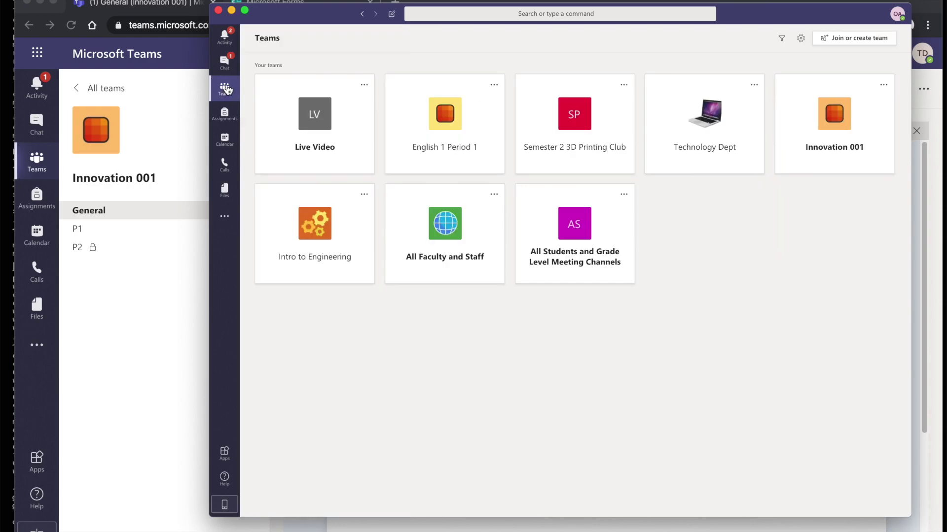
click(842, 137)
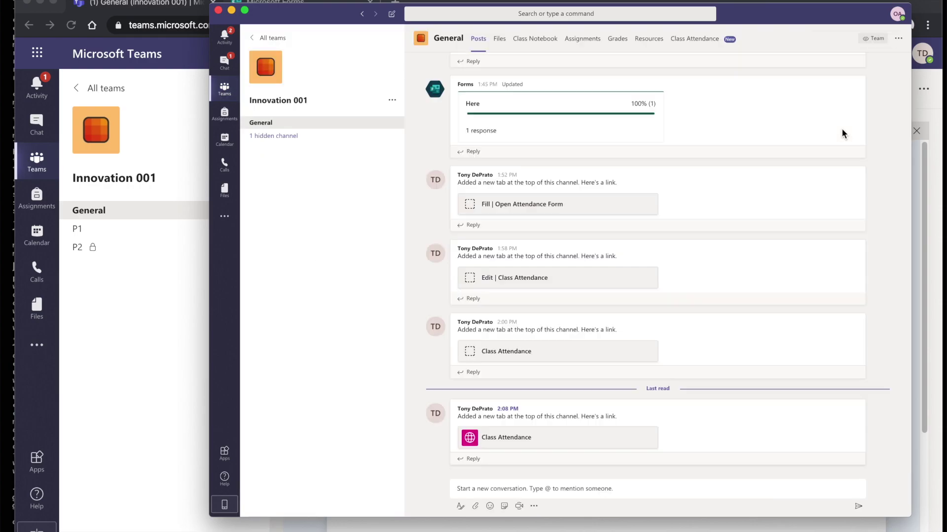
click(689, 44)
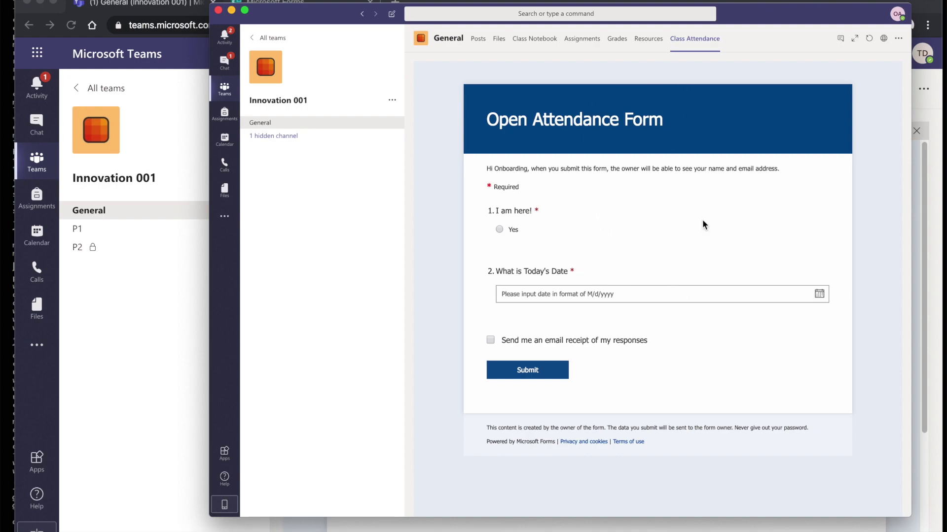
- Submit the form with 'I am here!' Yes and date 3/25/2020, then reload the Class Attendance tab
click(498, 230)
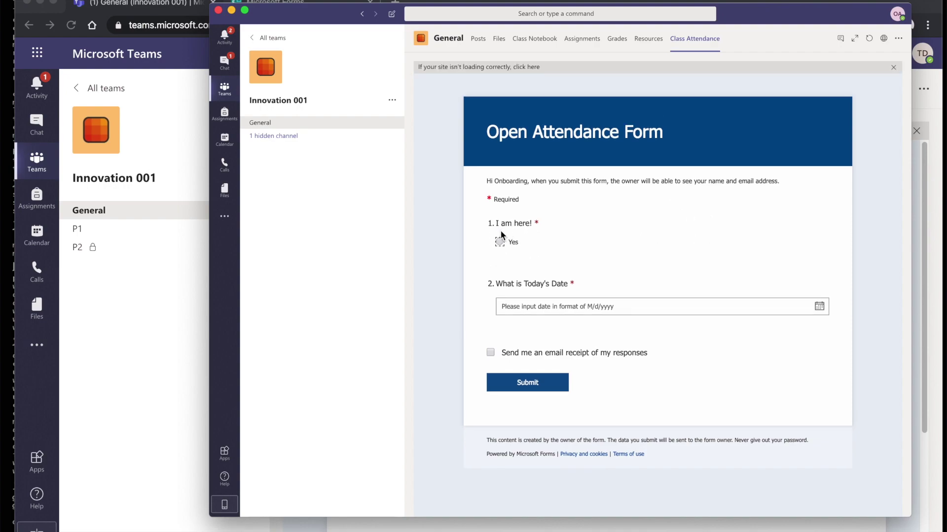
click(550, 307)
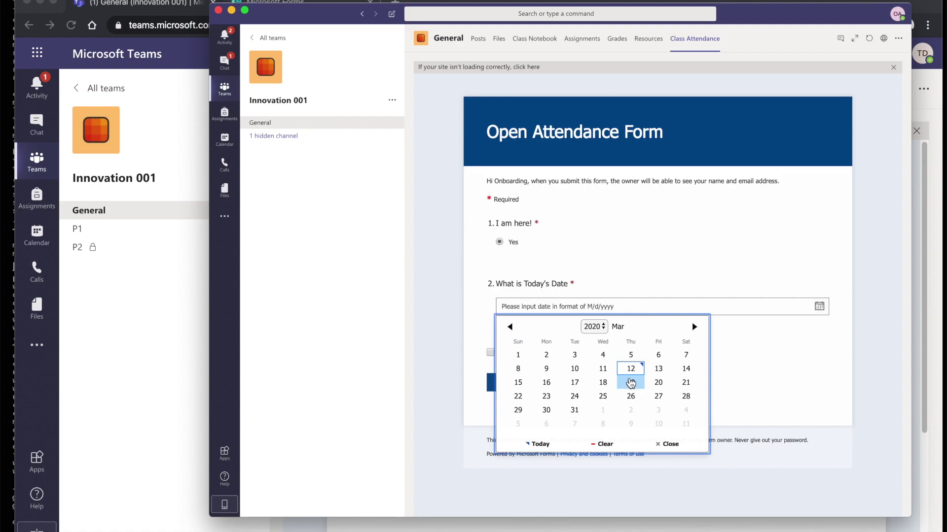
click(602, 397)
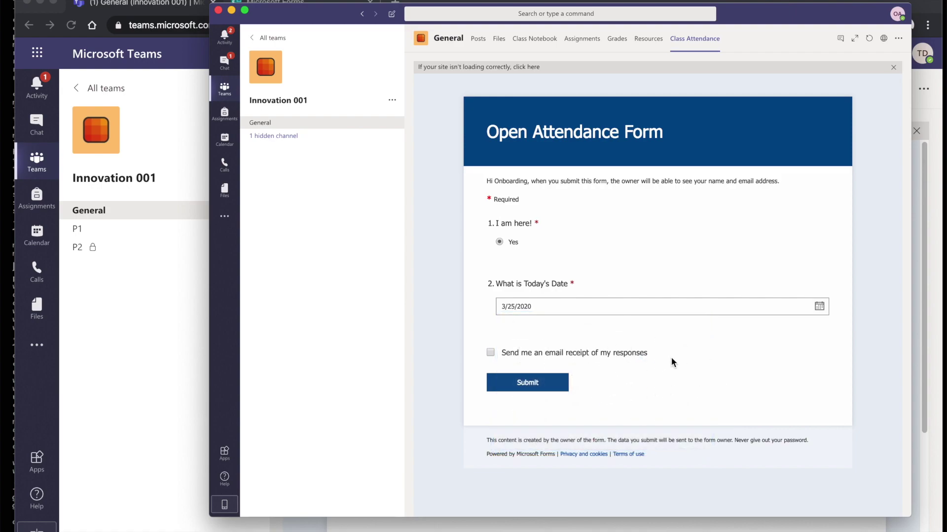
click(536, 384)
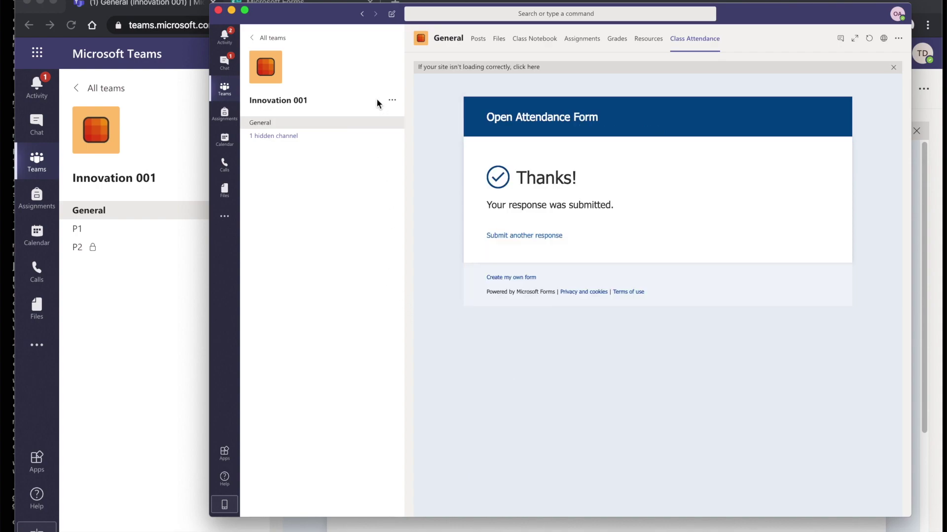
click(476, 39)
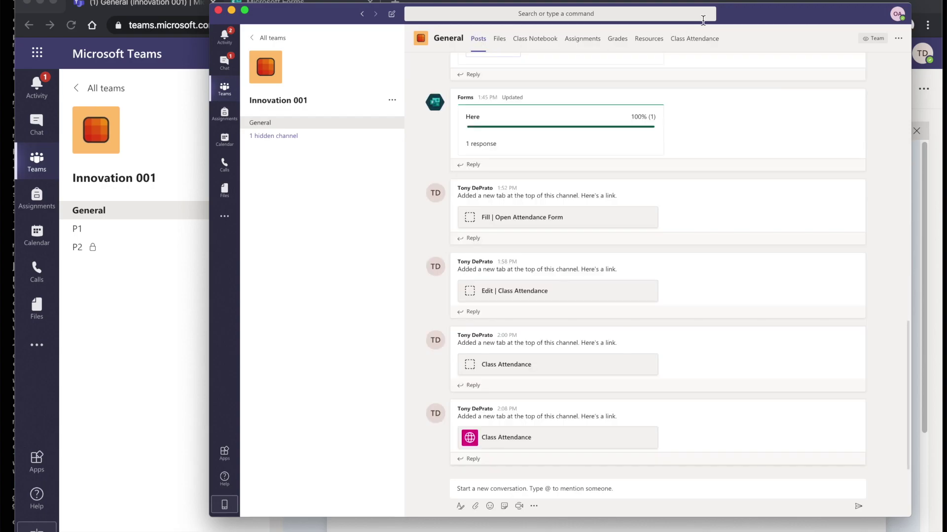
click(708, 39)
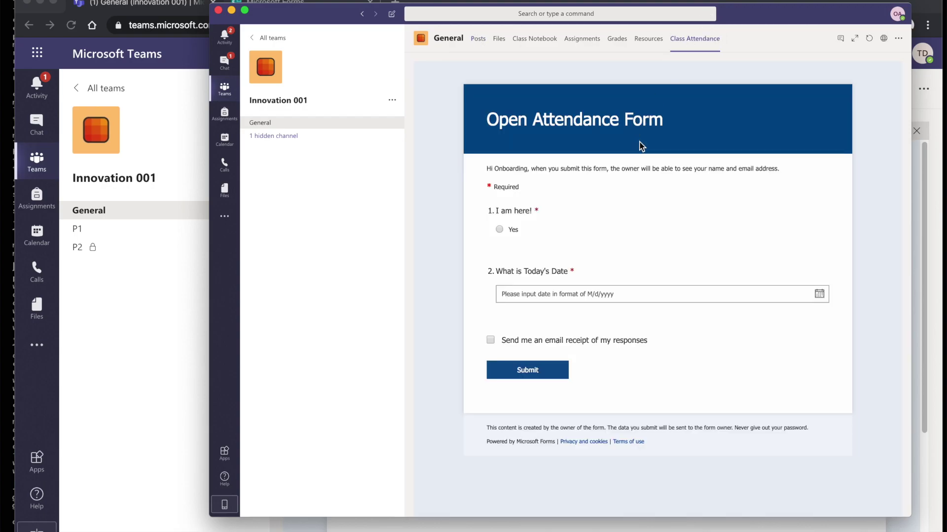